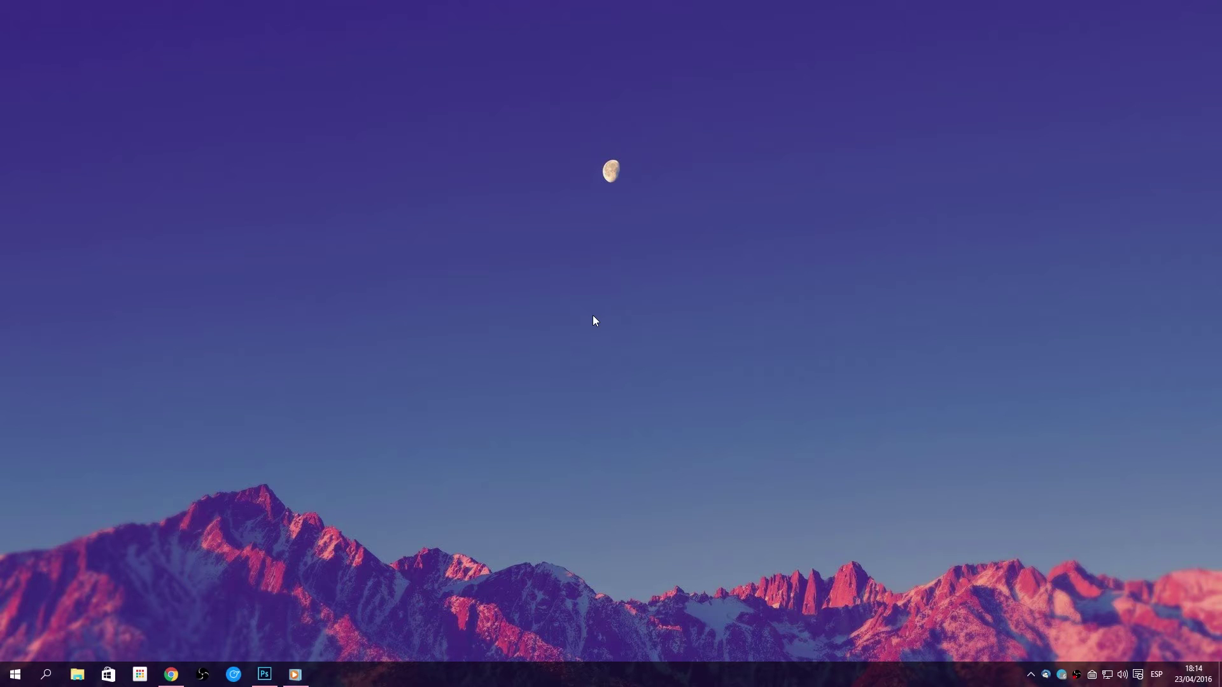
- Launch the Local Group Policy Editor with gpedit.msc, dismiss the warning and widen the policy tree
key("super+r")
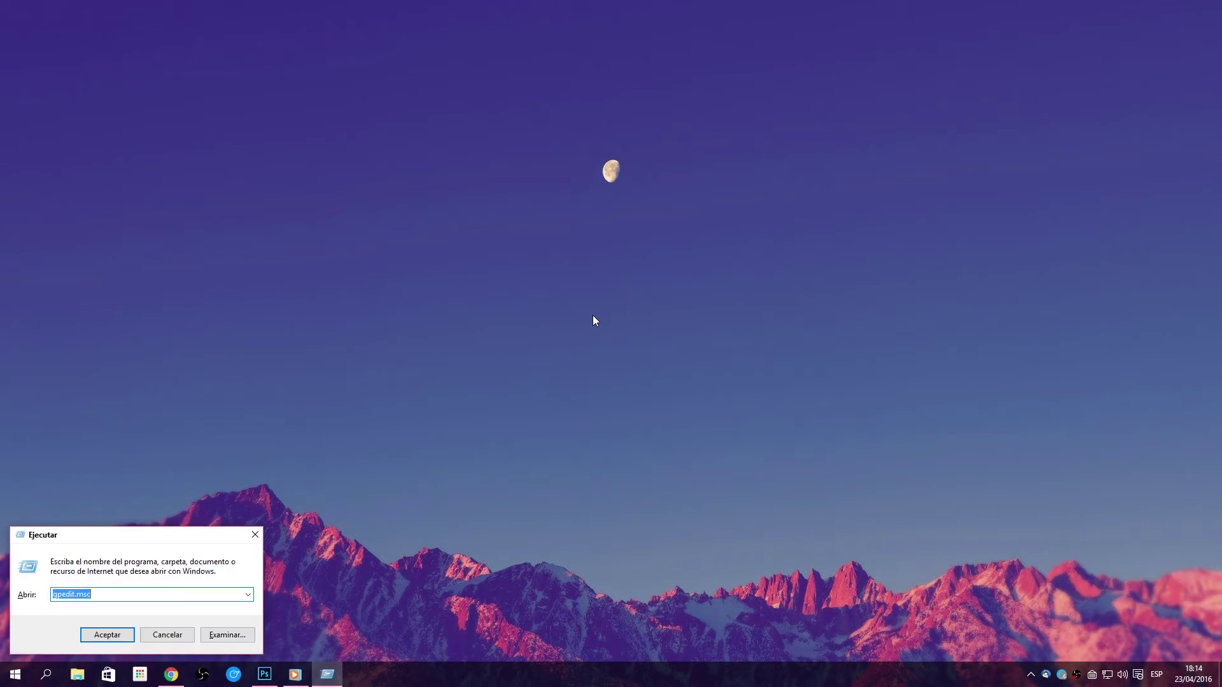
type("gpedit.msc")
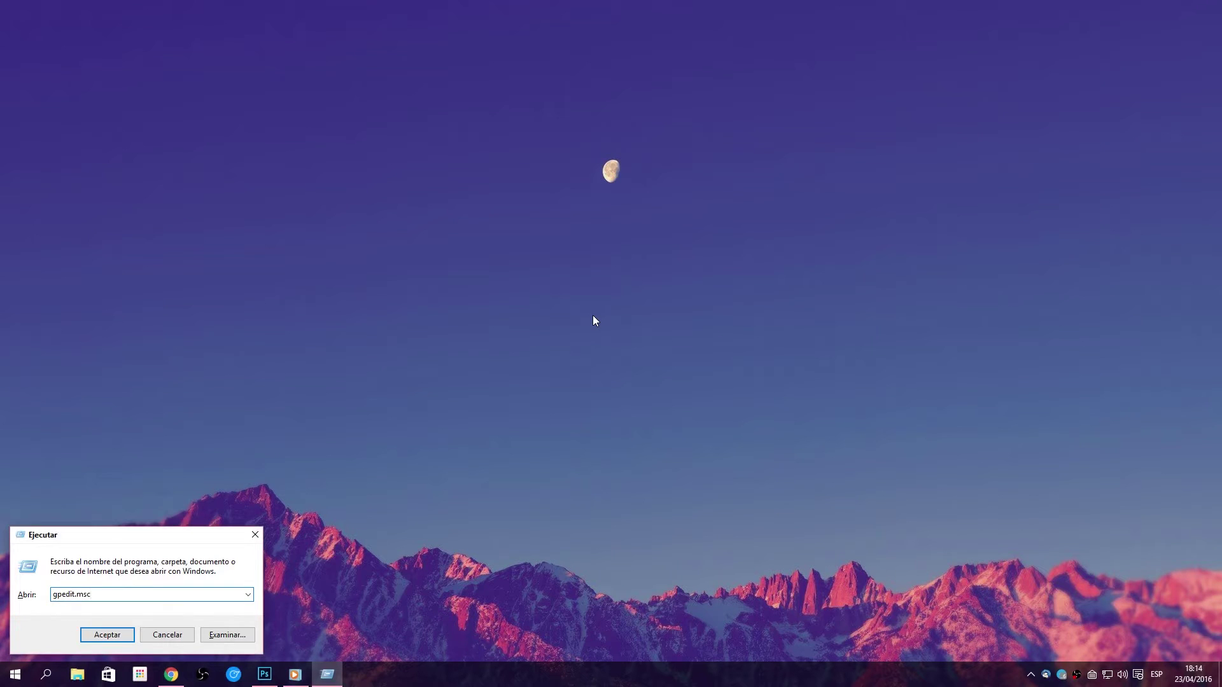
key("Return")
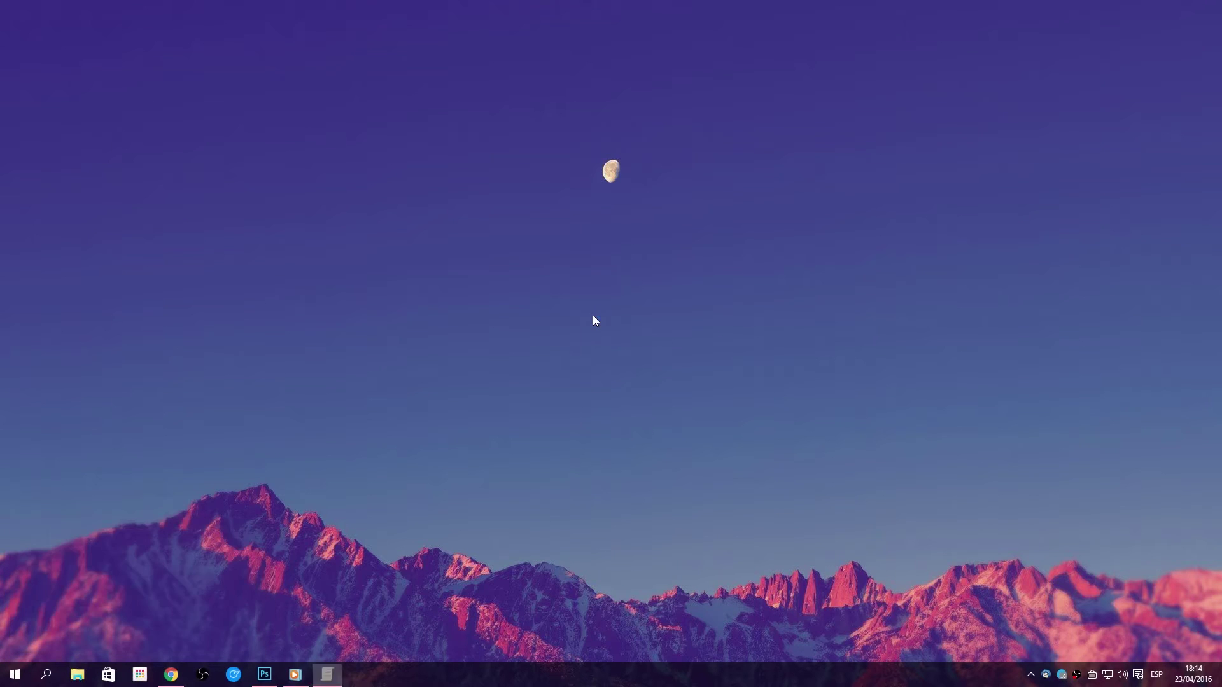
left_click(754, 399)
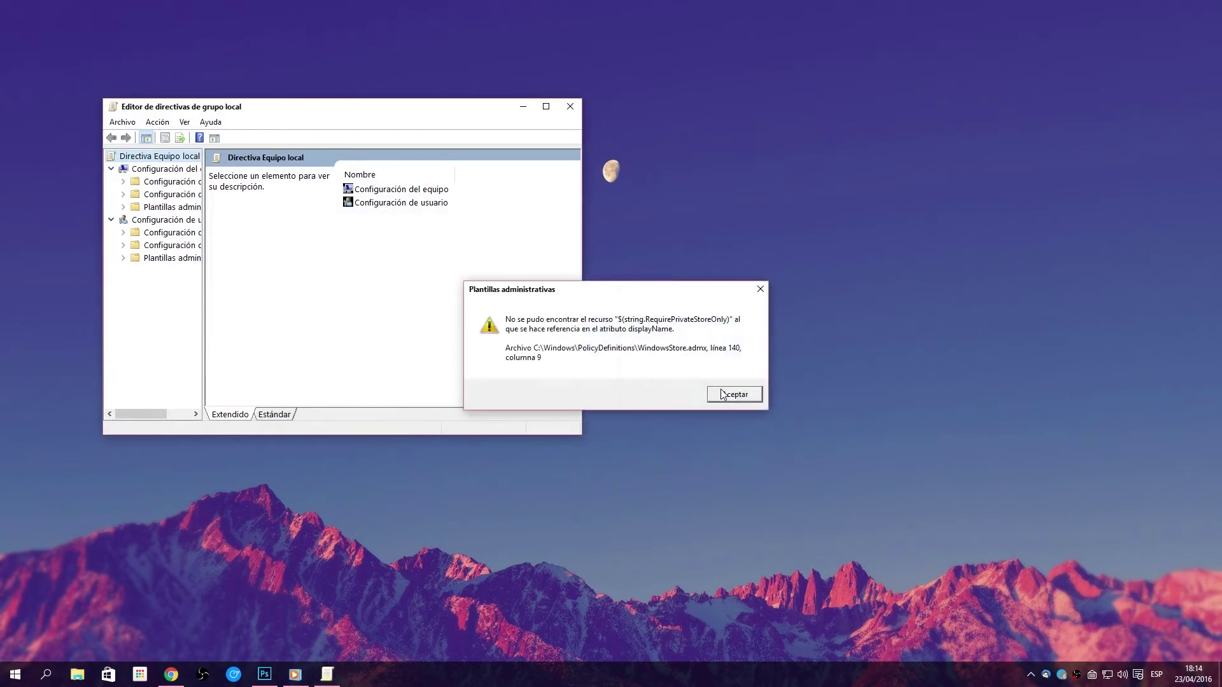
left_click(732, 396)
left_click_drag(207, 291, 267, 289)
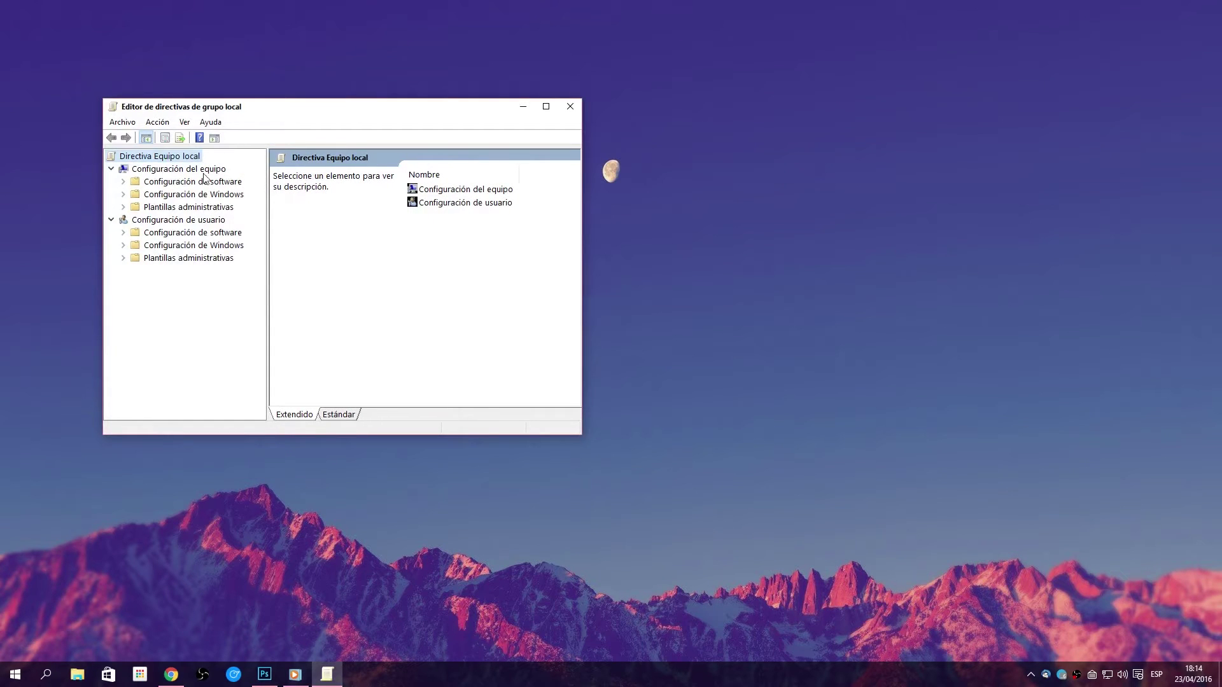
- Open Programador de paquetes QoS under the computer configuration's Plantillas administrativas > Red, and widen the window to show the policy states
left_click(188, 207)
double_click(425, 243)
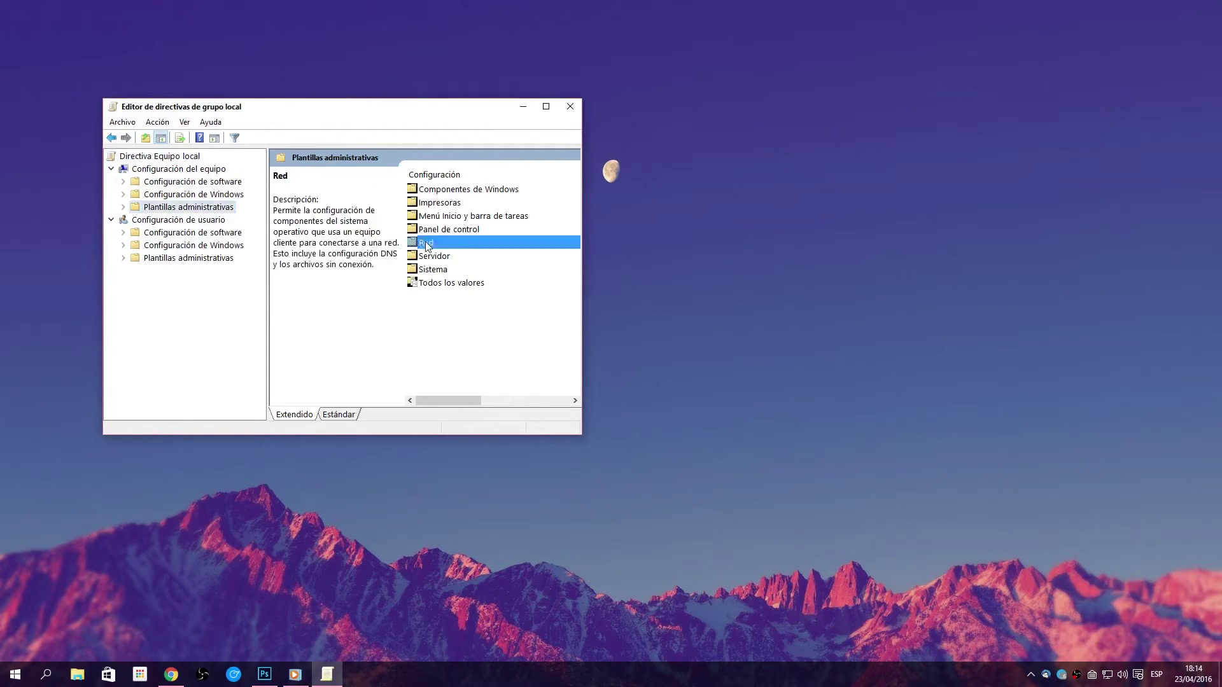
double_click(467, 365)
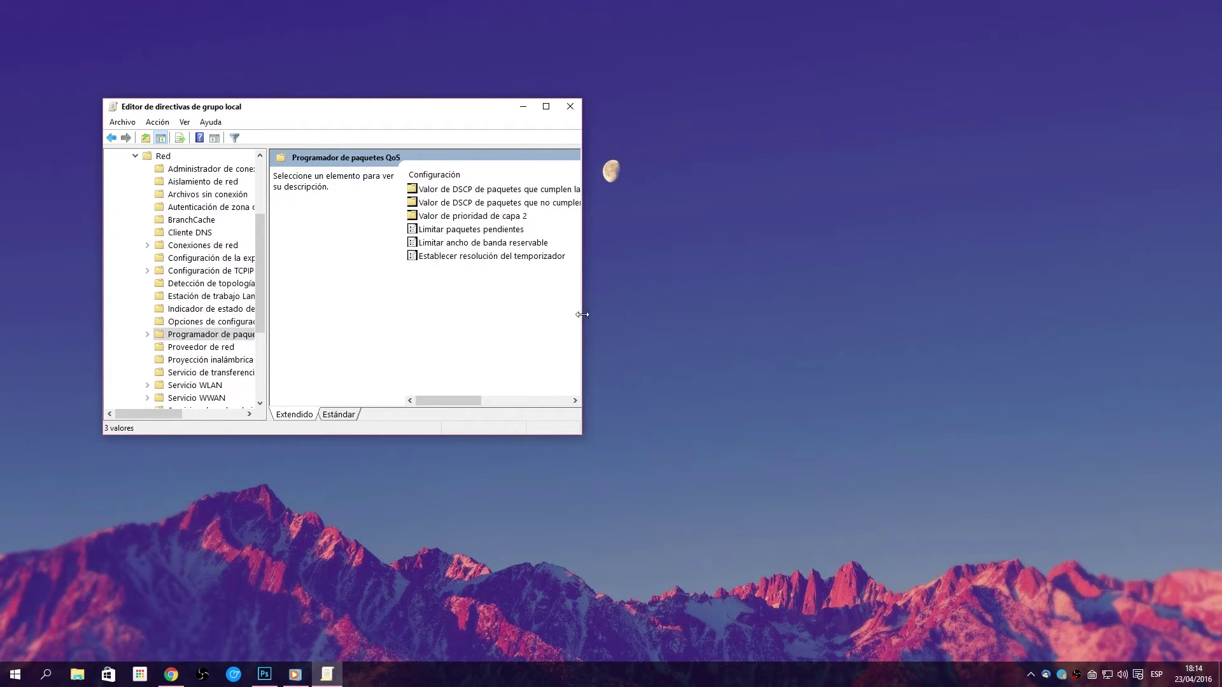
left_click_drag(581, 315, 780, 305)
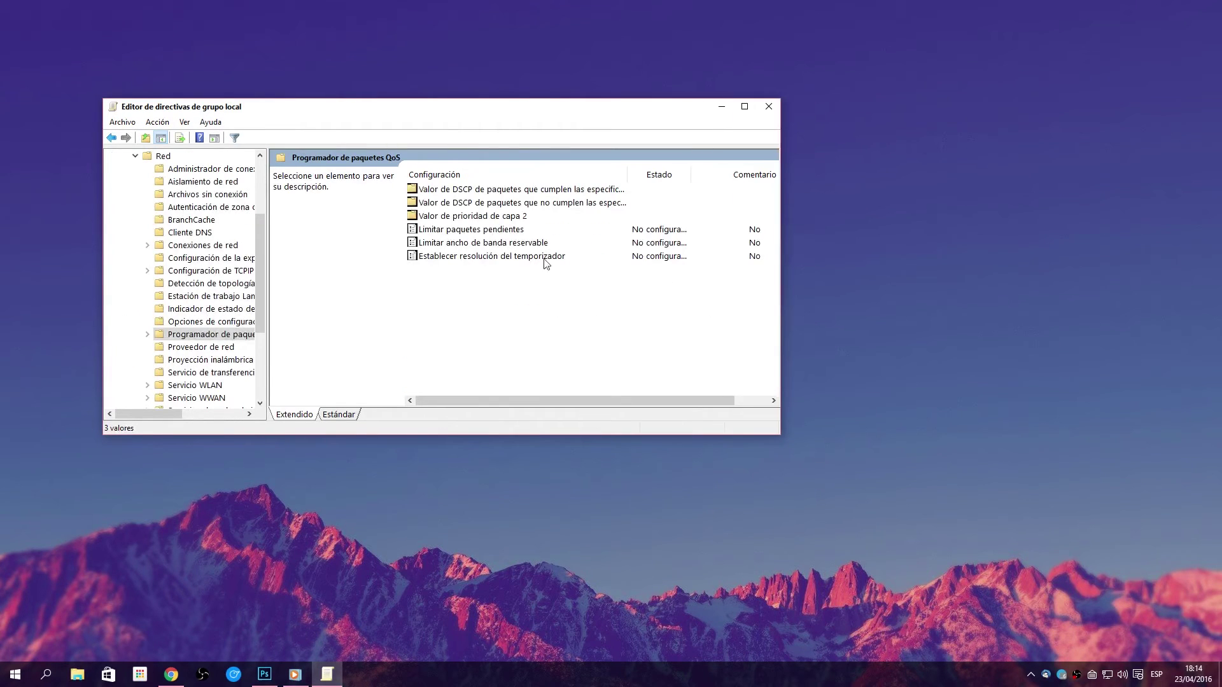
- Enable the policy Limitar ancho de banda reservable with a bandwidth limit of 0 %, apply it and close the policy editor
double_click(500, 249)
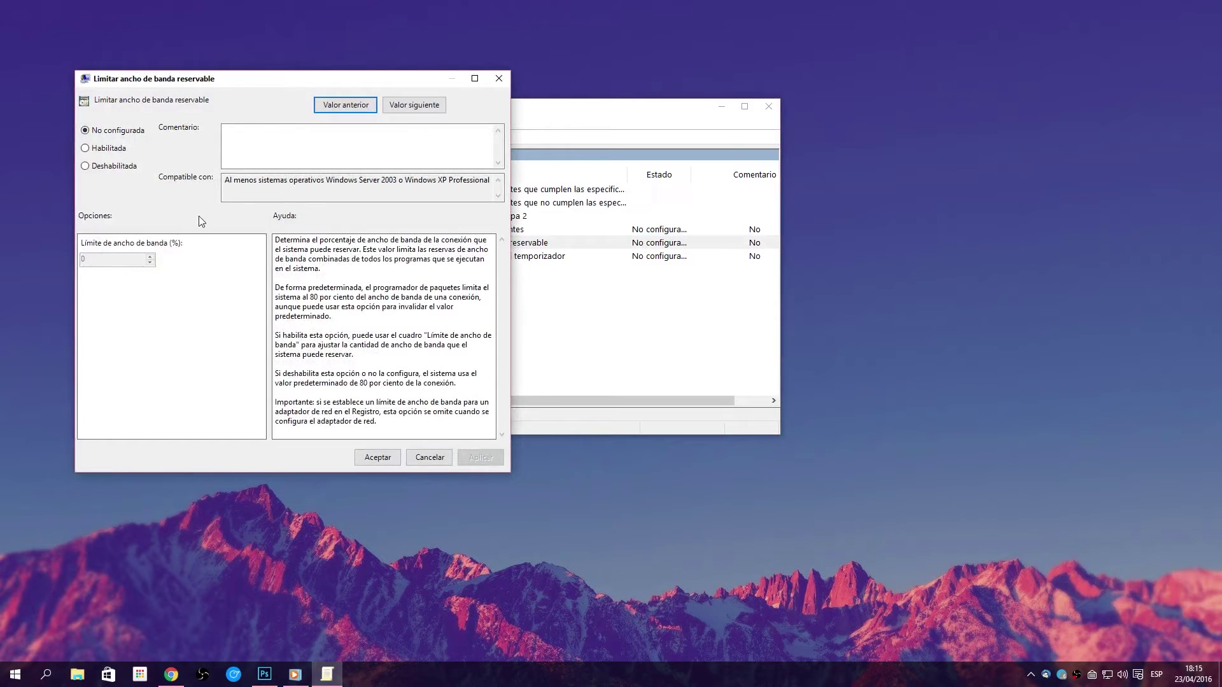
left_click(109, 148)
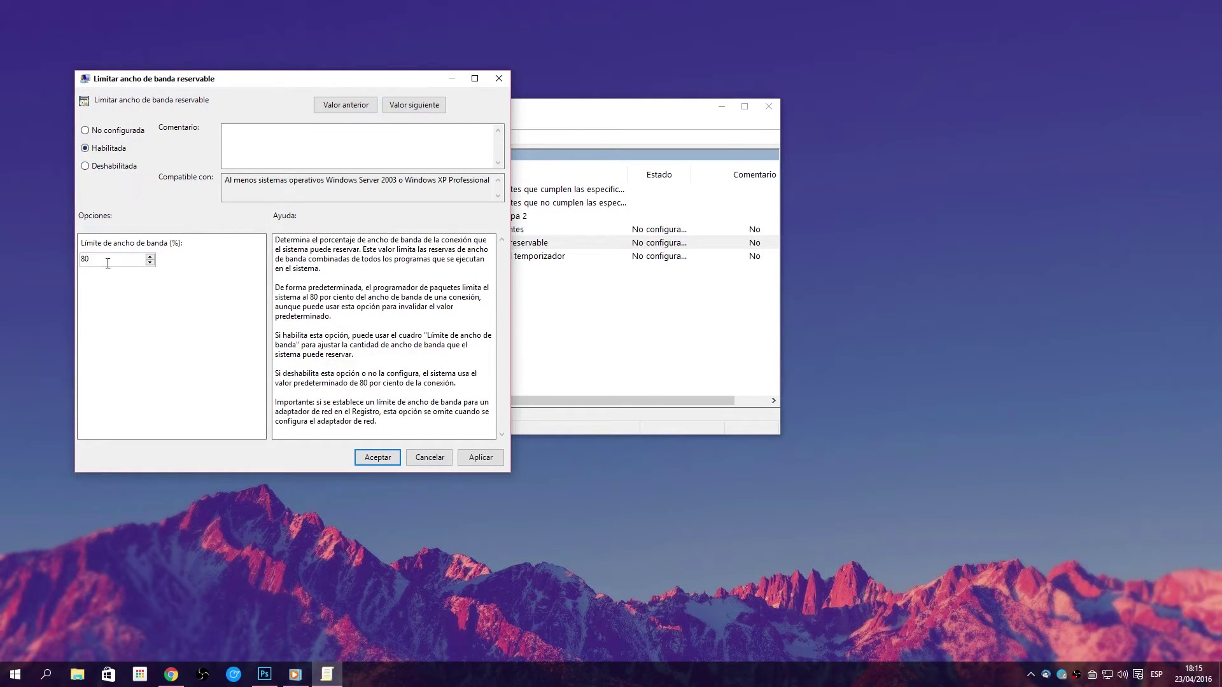
left_click_drag(92, 259, 32, 256)
type("0")
left_click(480, 457)
left_click(378, 458)
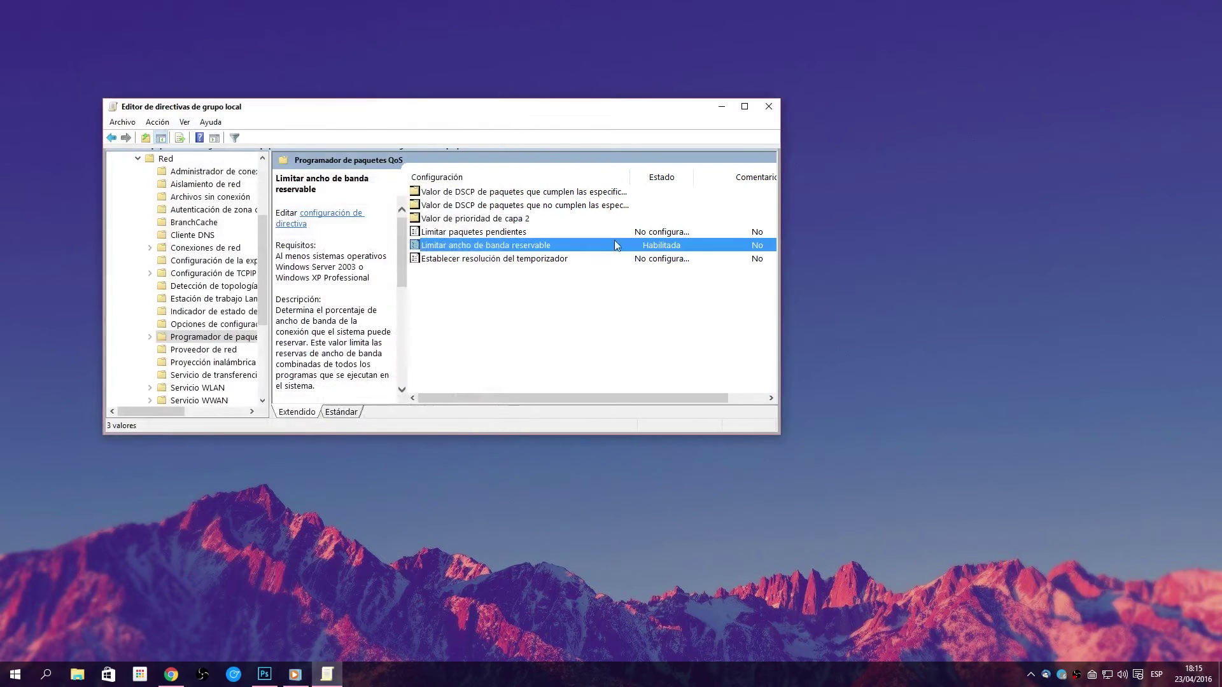
left_click(771, 108)
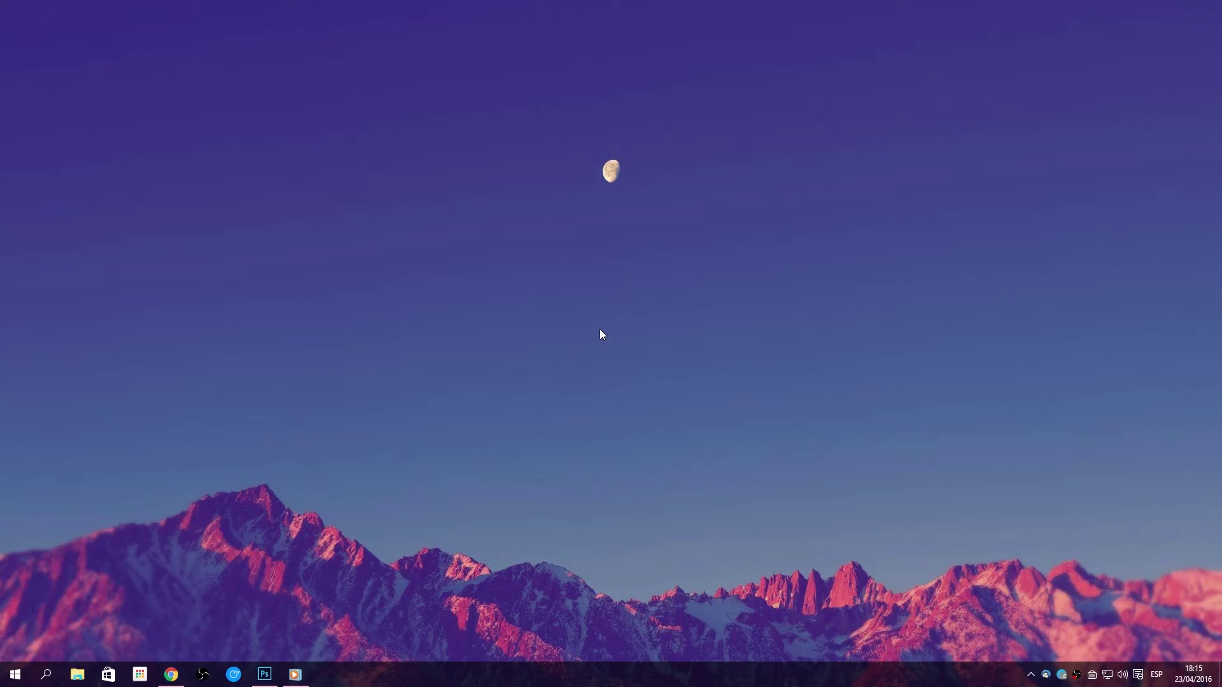
- Open the Protocolo de Internet versión 4 (TCP/IPv4) properties of the Ethernet connection from the Centro de redes y recursos compartidos
right_click(1107, 676)
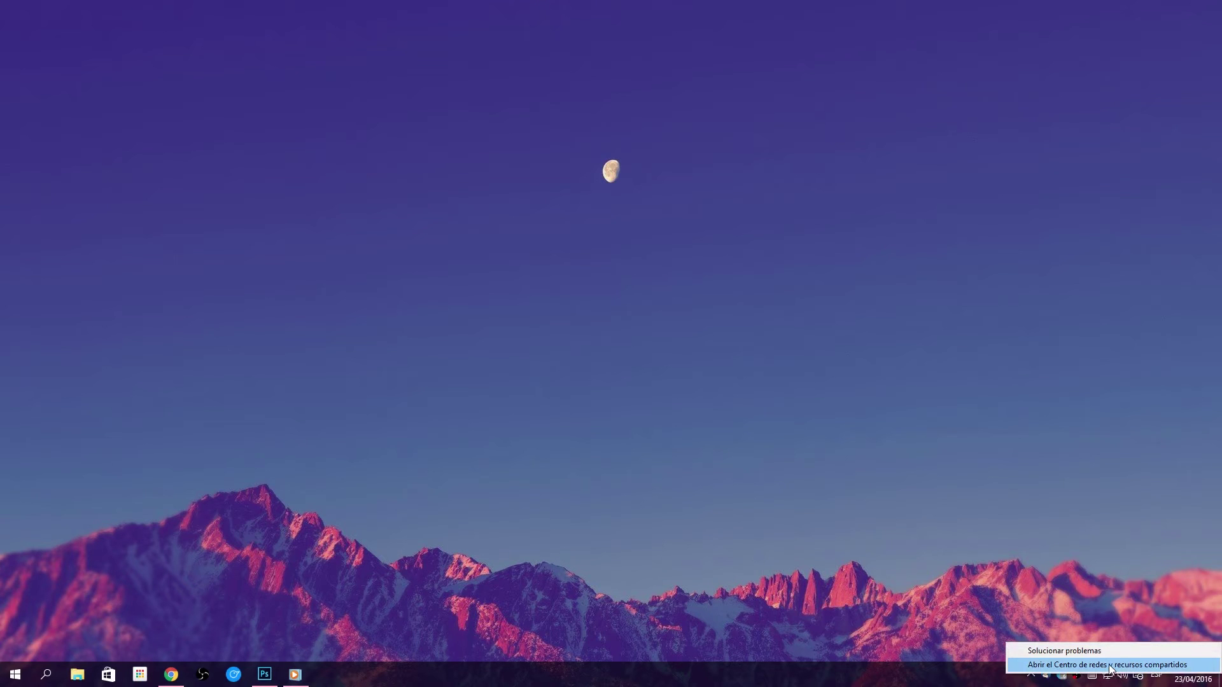
left_click(1110, 666)
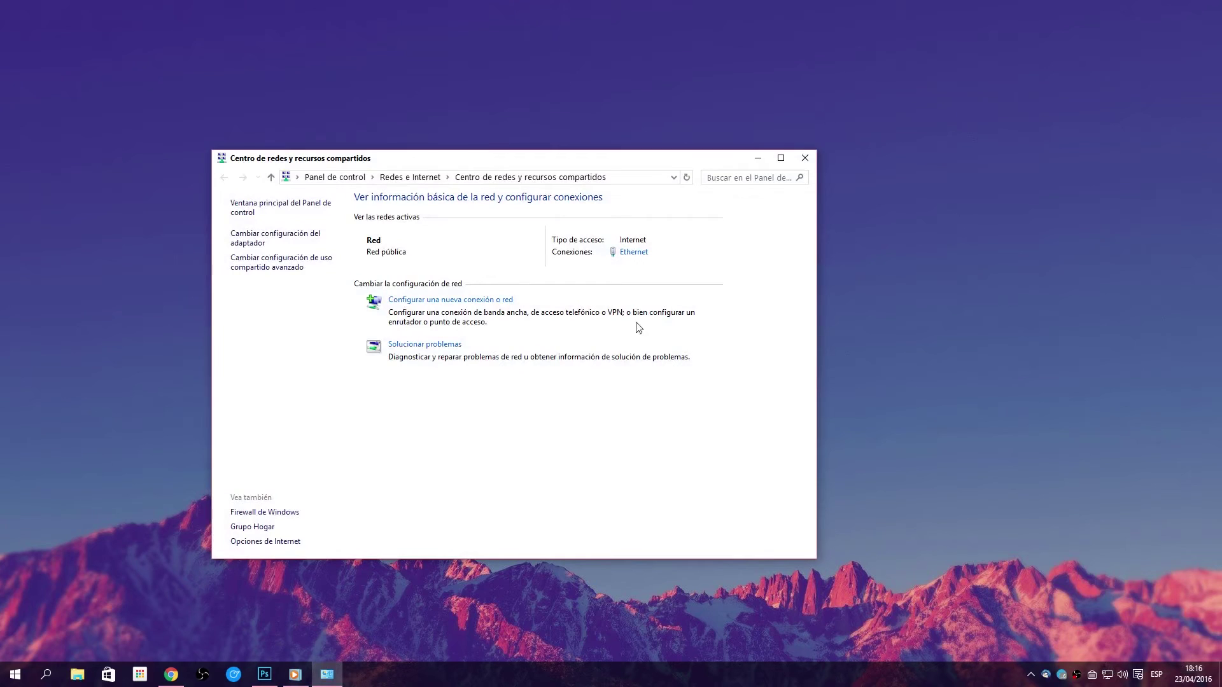
left_click(632, 252)
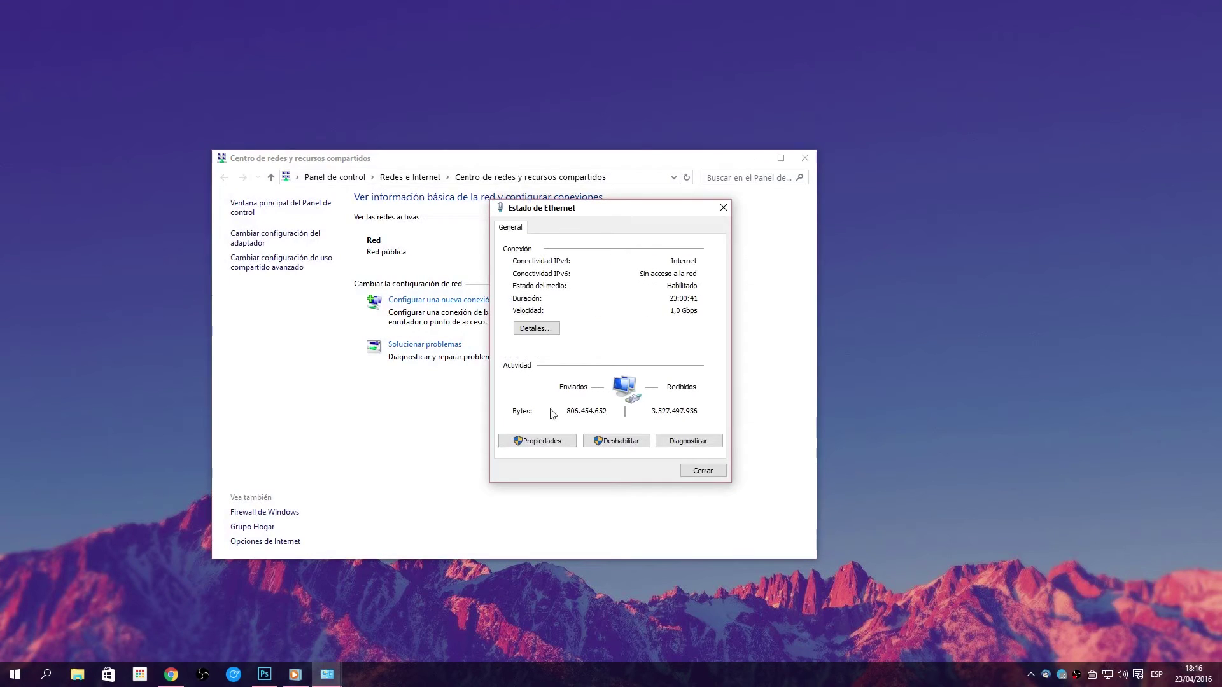
left_click(535, 441)
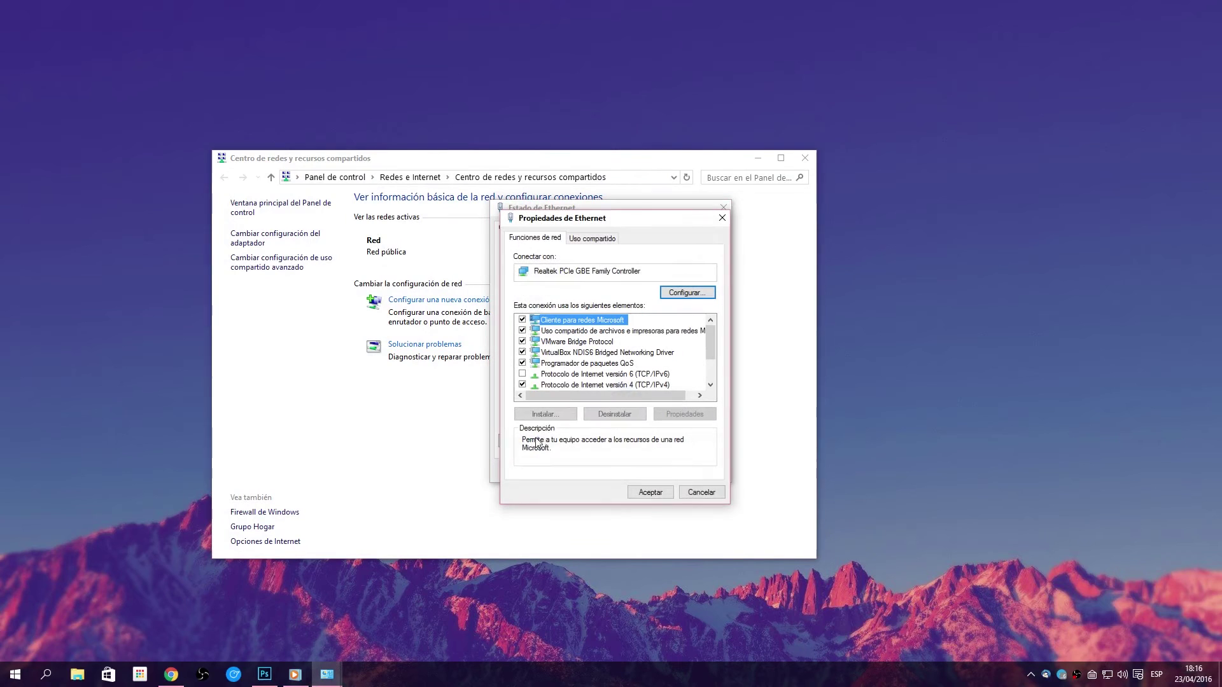
left_click(636, 384)
left_click(679, 415)
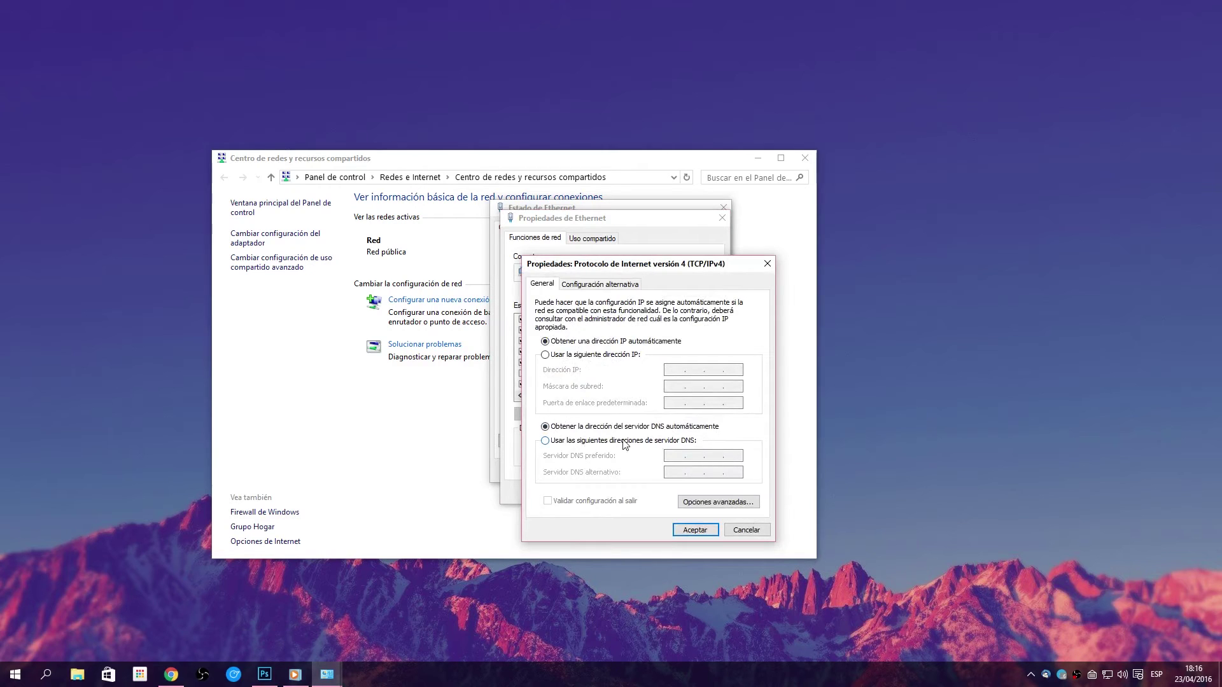
- Set the preferred DNS server to 208.67.222.222 and the alternate to 208.67.220.220, save and close the network windows
left_click(625, 441)
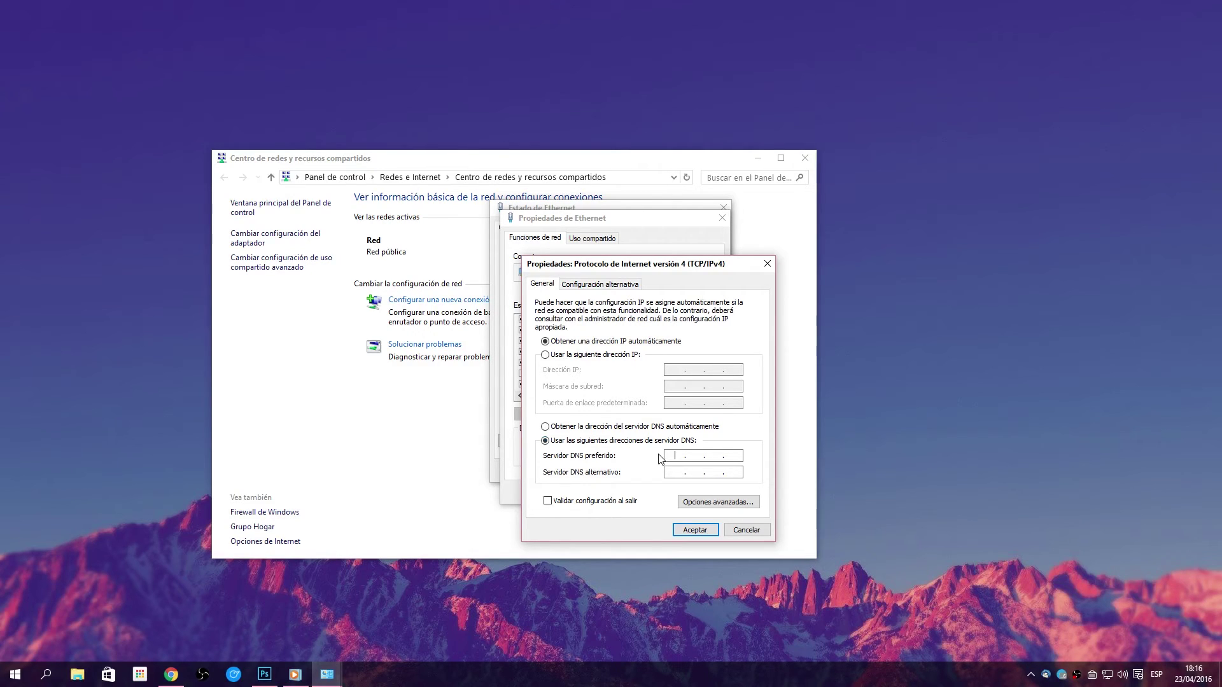
type("208 . 67 .  .")
key("period")
type("222 . 222")
left_click(674, 472)
type("208 . 67 . 220 . 220")
left_click(676, 531)
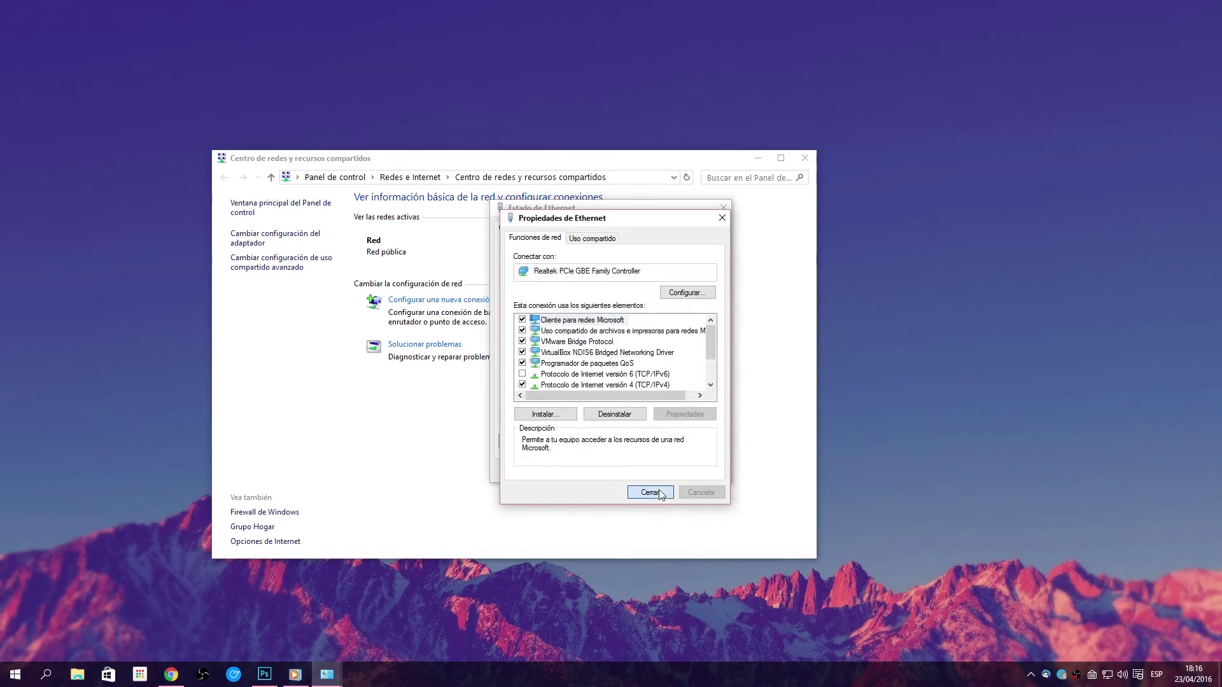
left_click(655, 492)
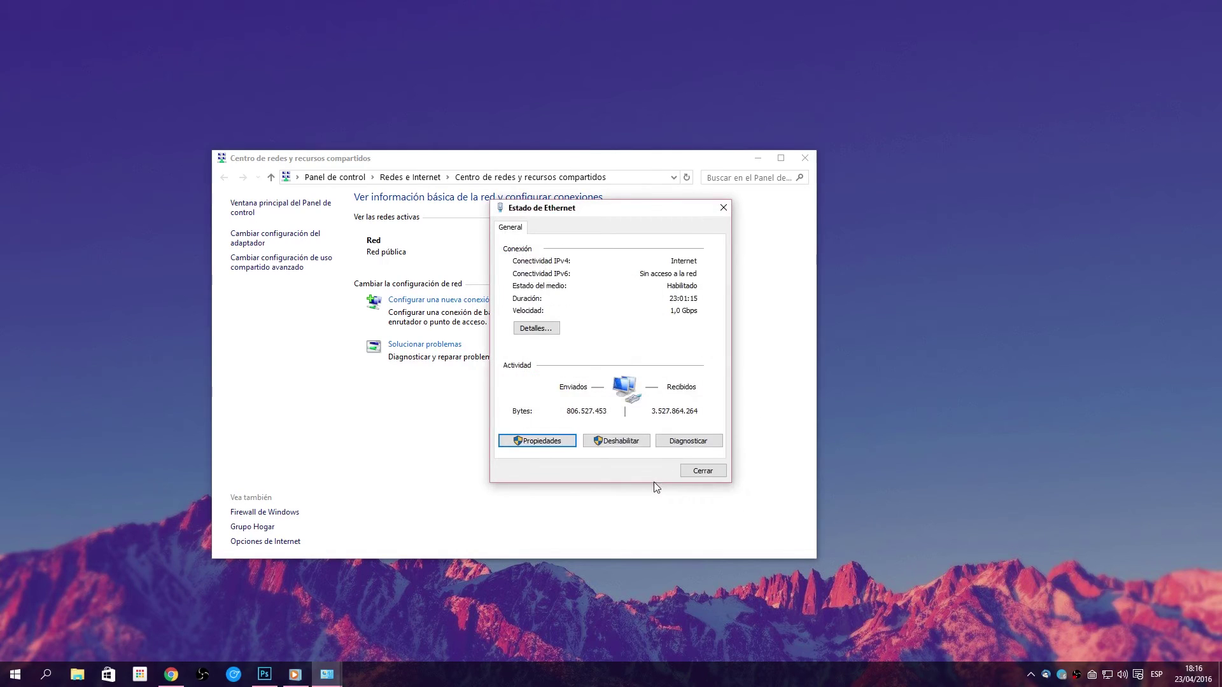
left_click(805, 158)
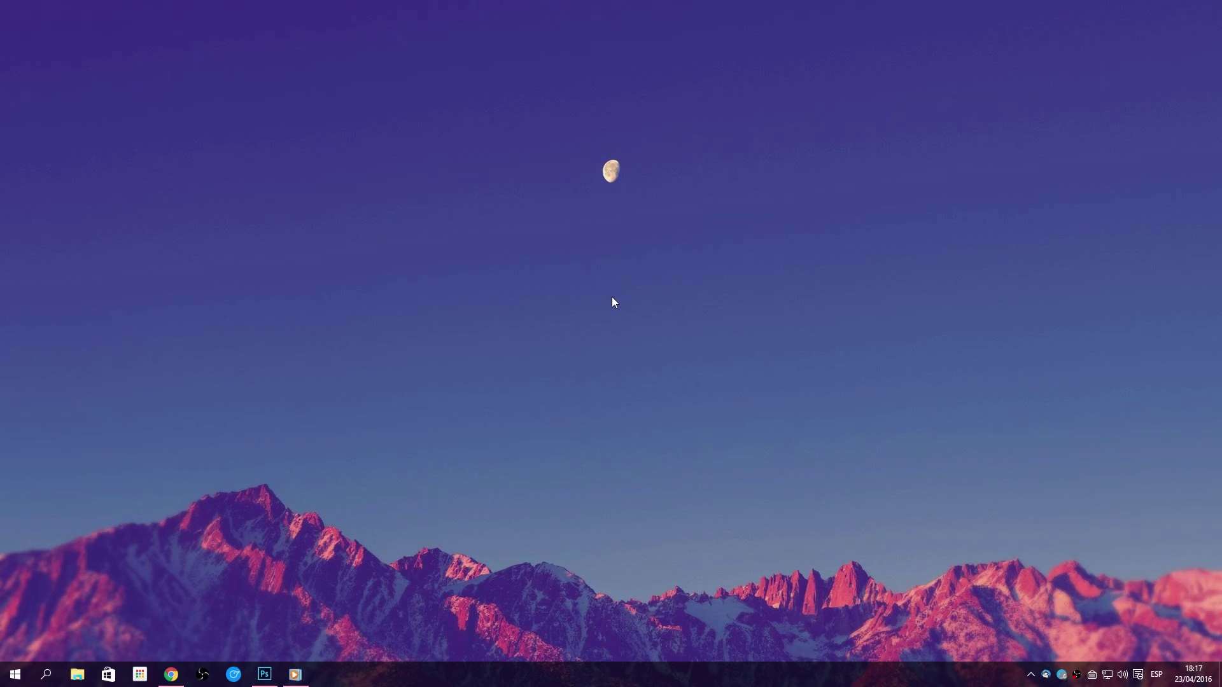
- Open computer management for Este equipo from File Explorer and show the Administrador de dispositivos
key("super+e")
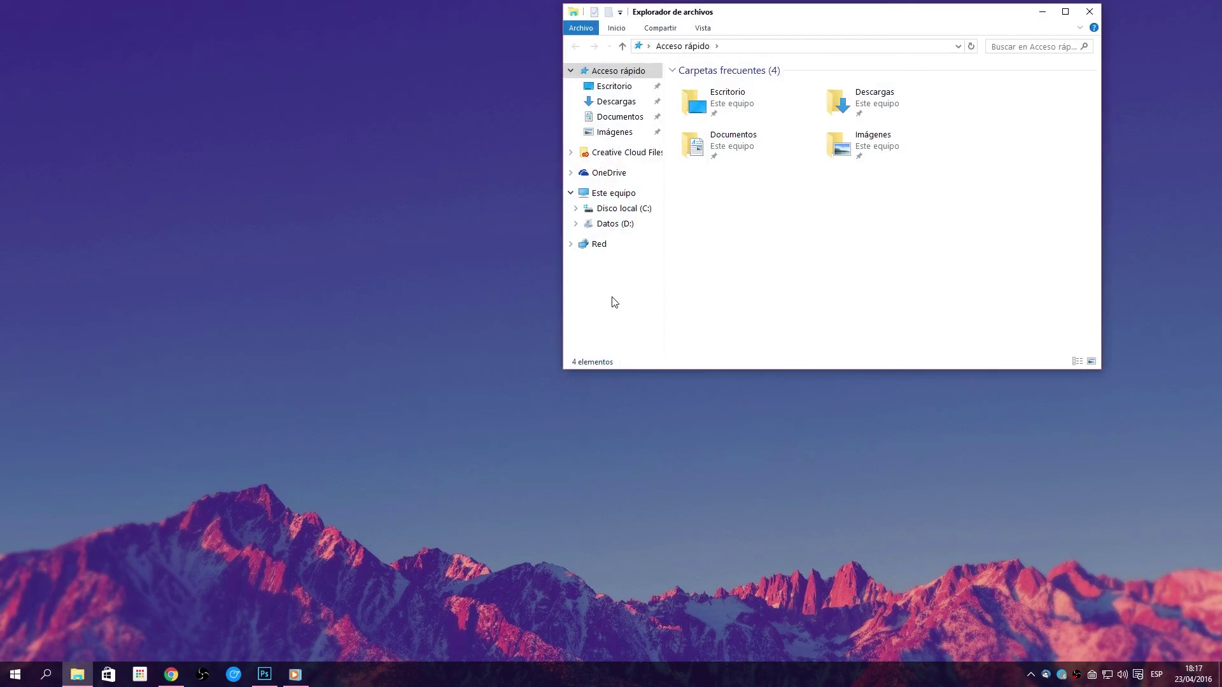
right_click(616, 193)
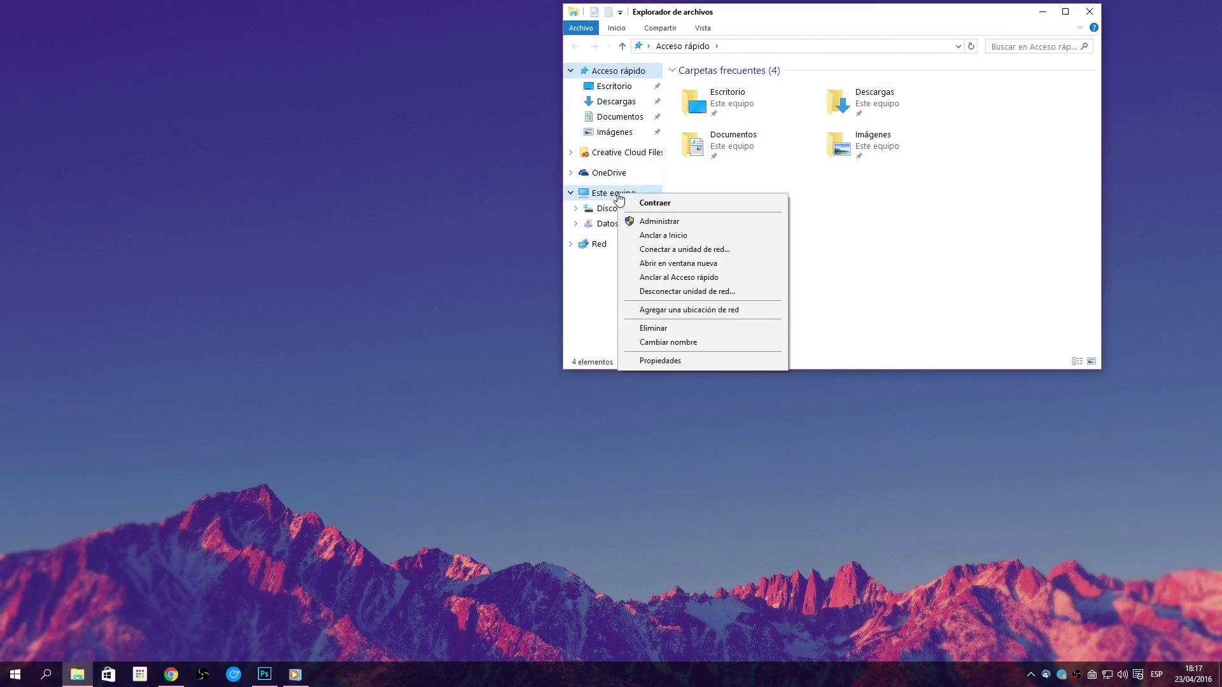
left_click(650, 220)
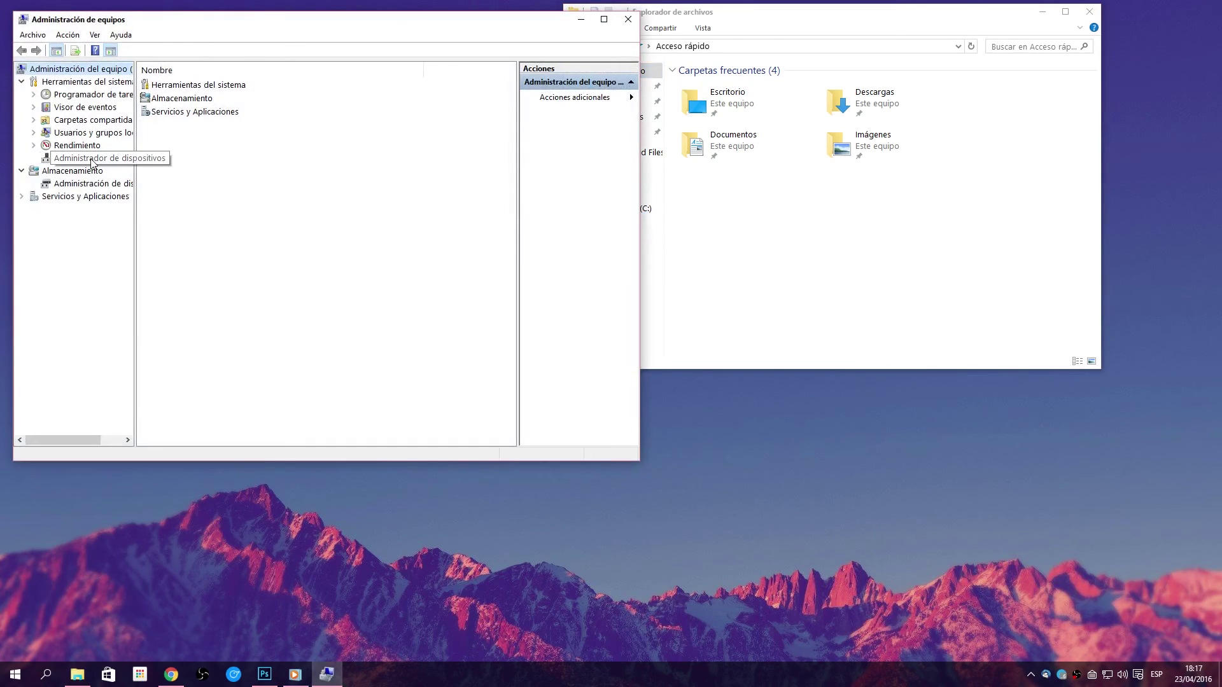
left_click(92, 162)
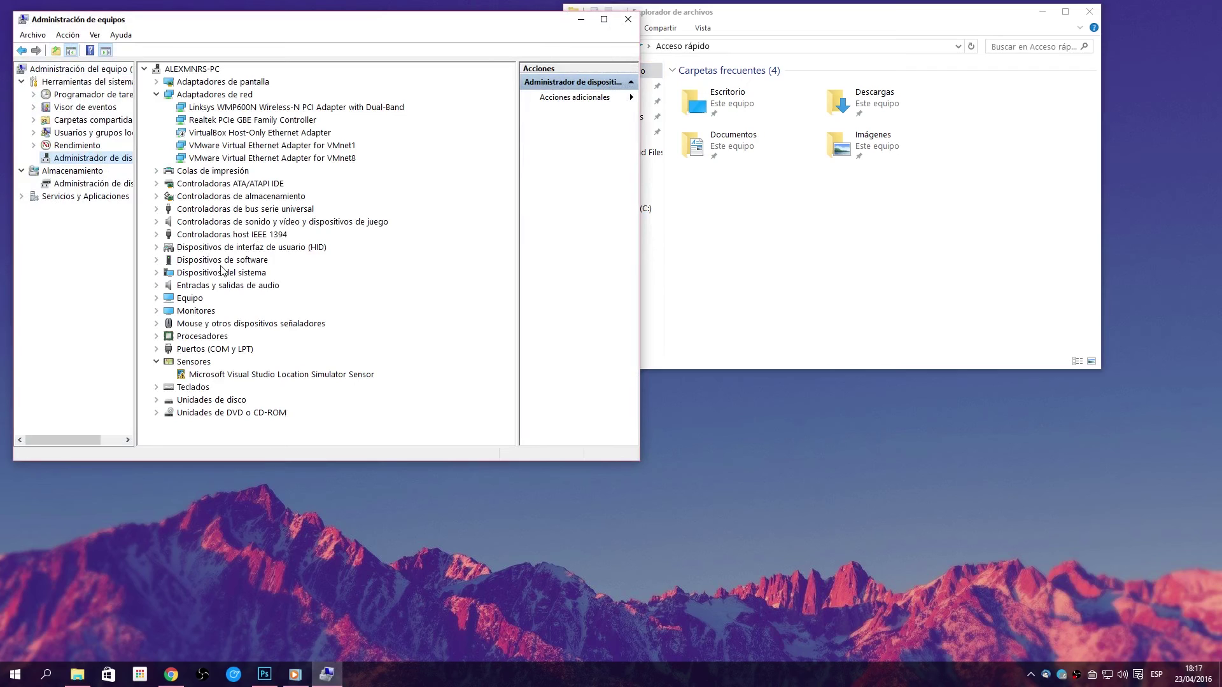
- Open the port configuration settings in the properties of Puerto de comunicaciones (COM1)
left_click(156, 349)
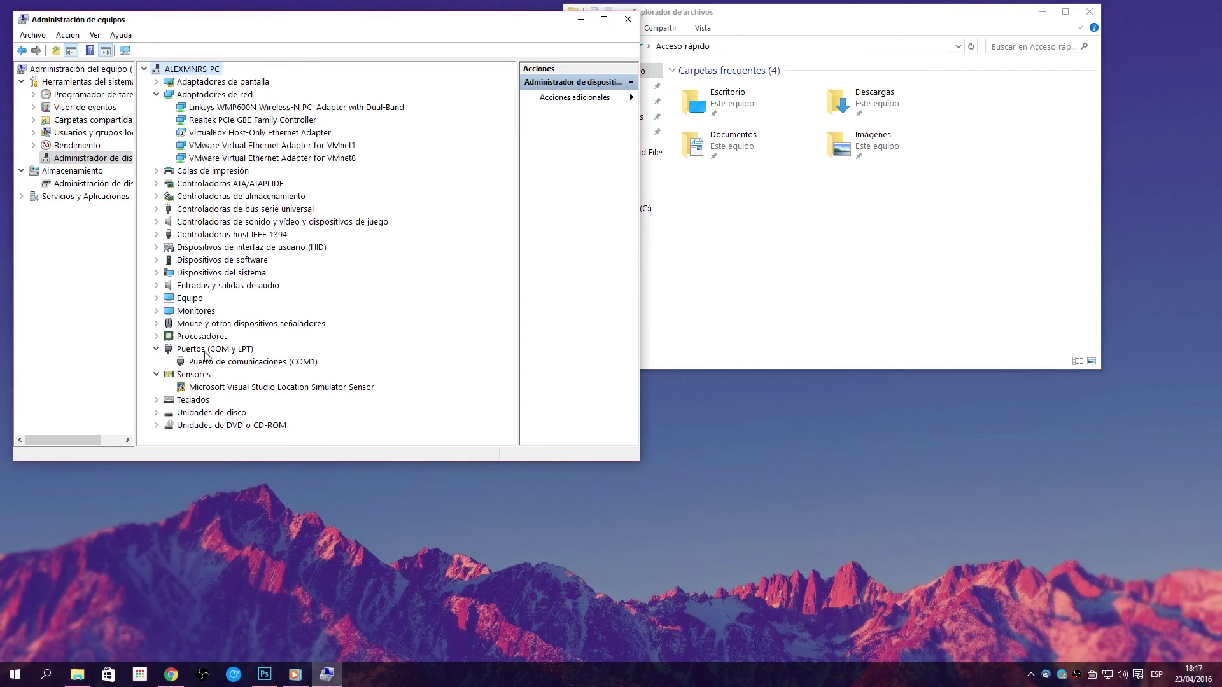
right_click(280, 361)
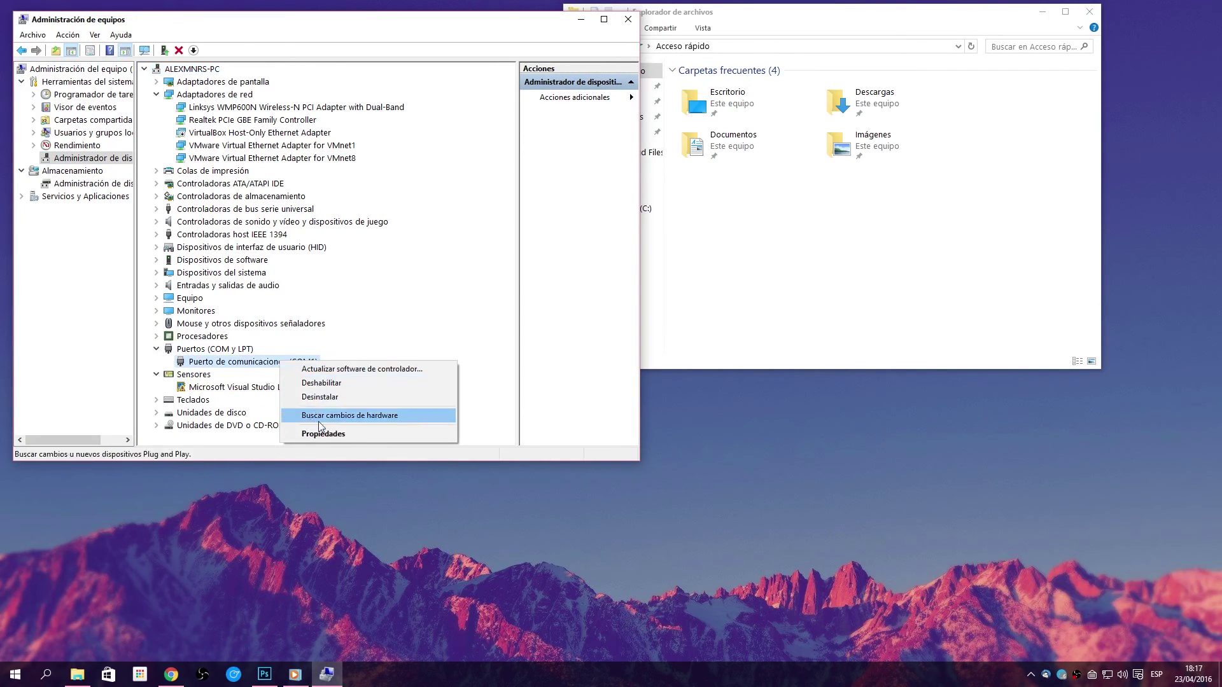
left_click(318, 434)
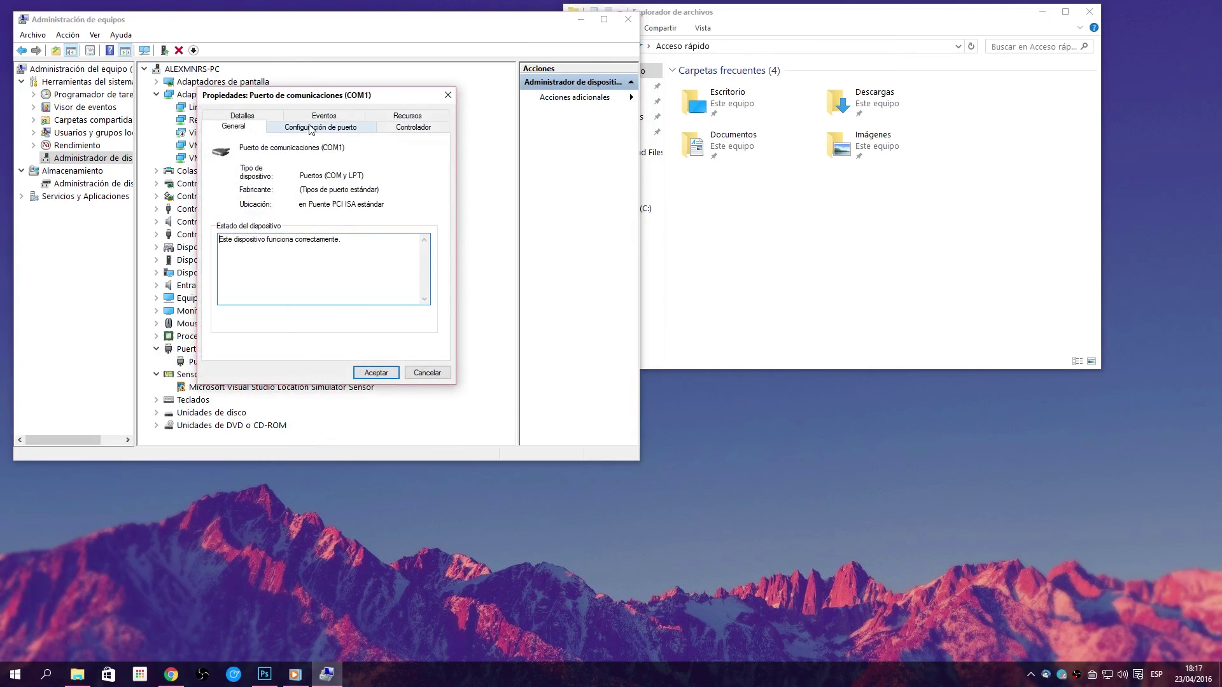
left_click(311, 128)
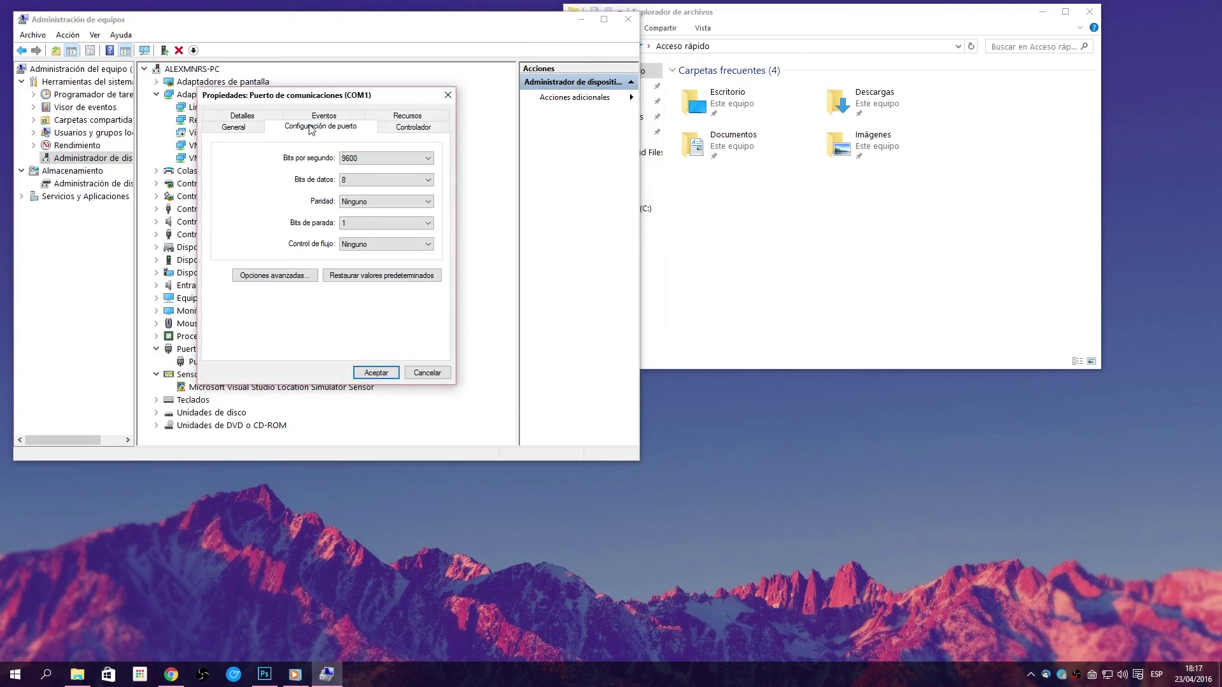
- Set the COM1 port to 128000 bits per second with Hardware flow control, save and close the management and Explorer windows
left_click(395, 160)
left_click(363, 309)
left_click(396, 250)
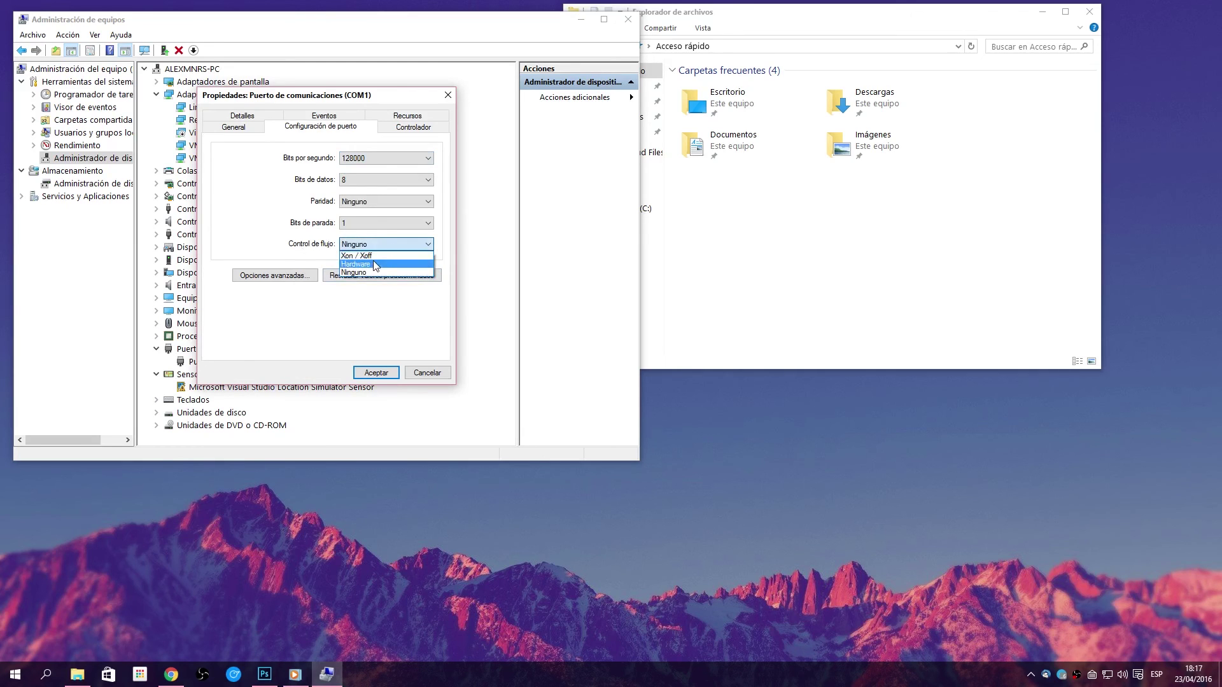
left_click(372, 261)
left_click(376, 372)
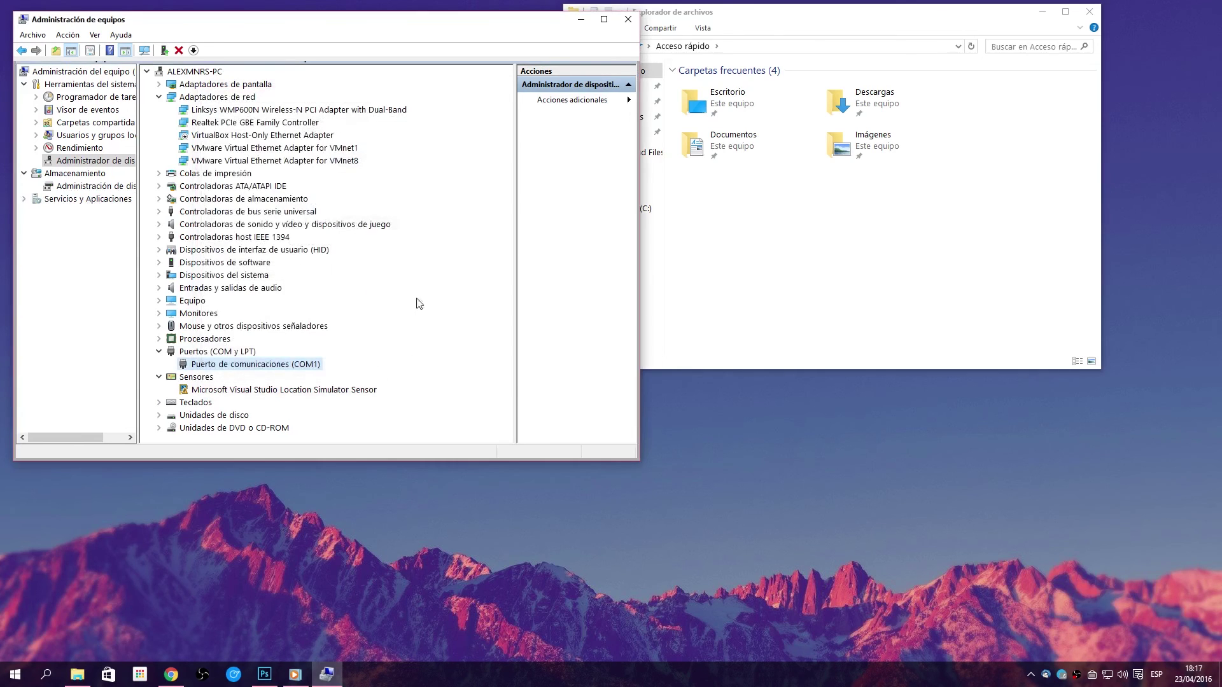
left_click(626, 21)
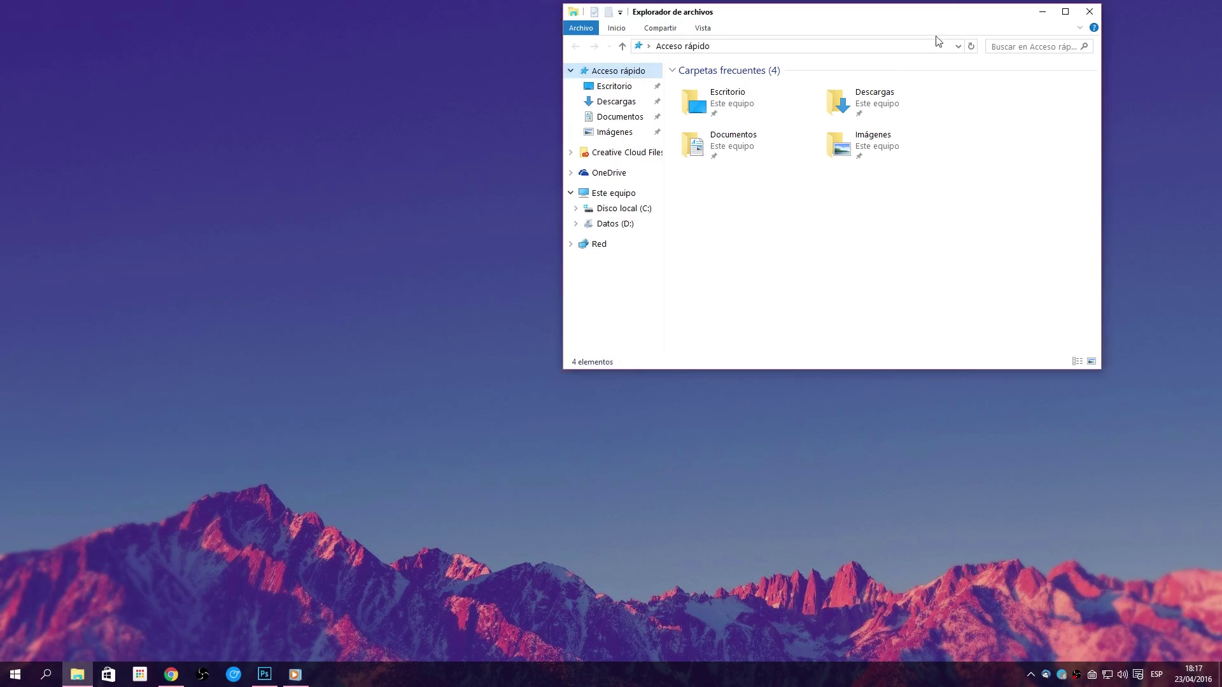
left_click(1088, 14)
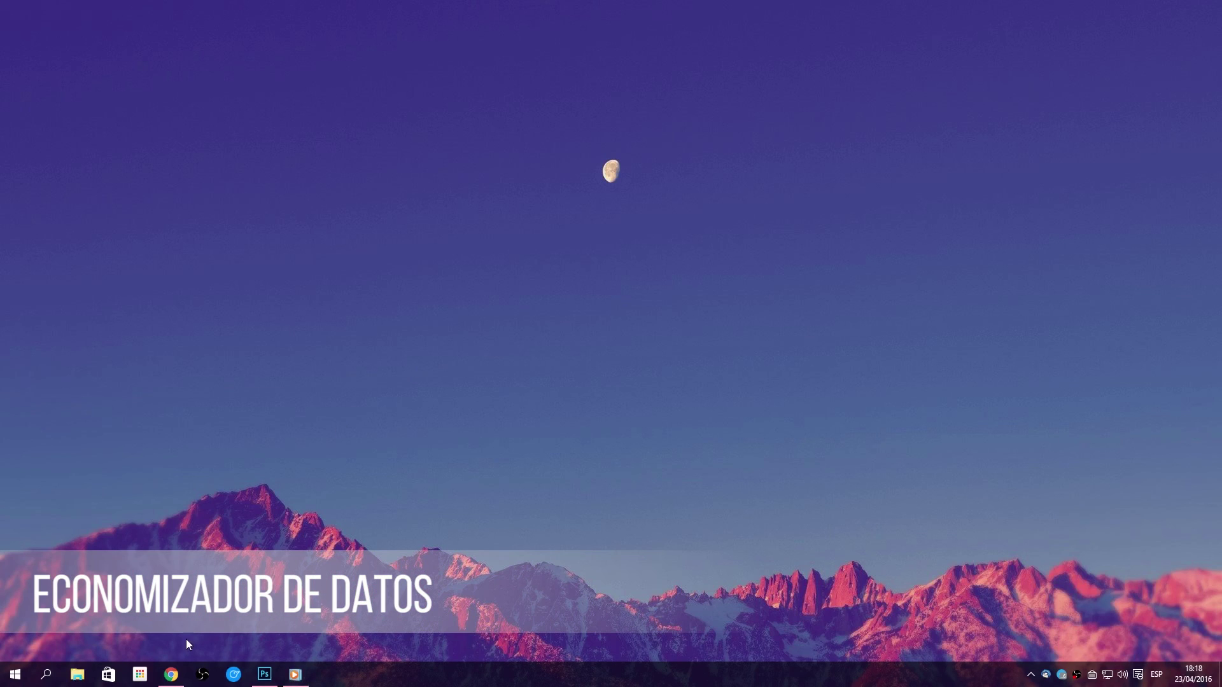
- Switch to Chrome and open the installed Economizador de datos extension
left_click(171, 675)
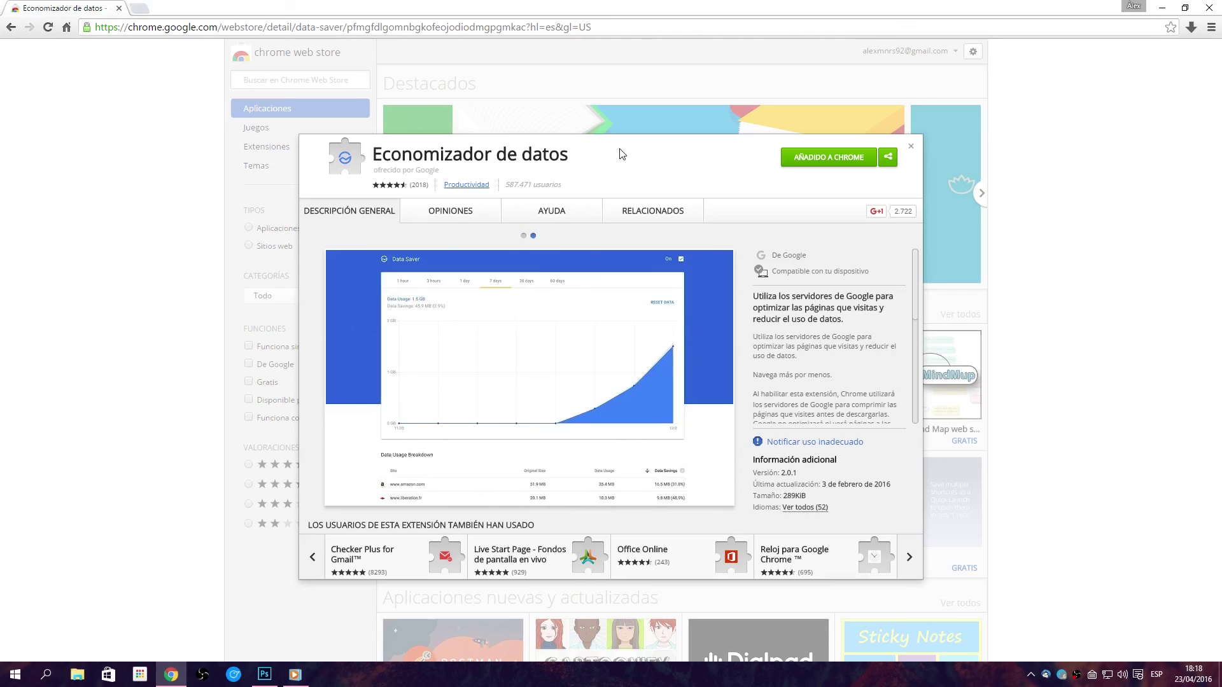
left_click(1211, 27)
left_click(1099, 47)
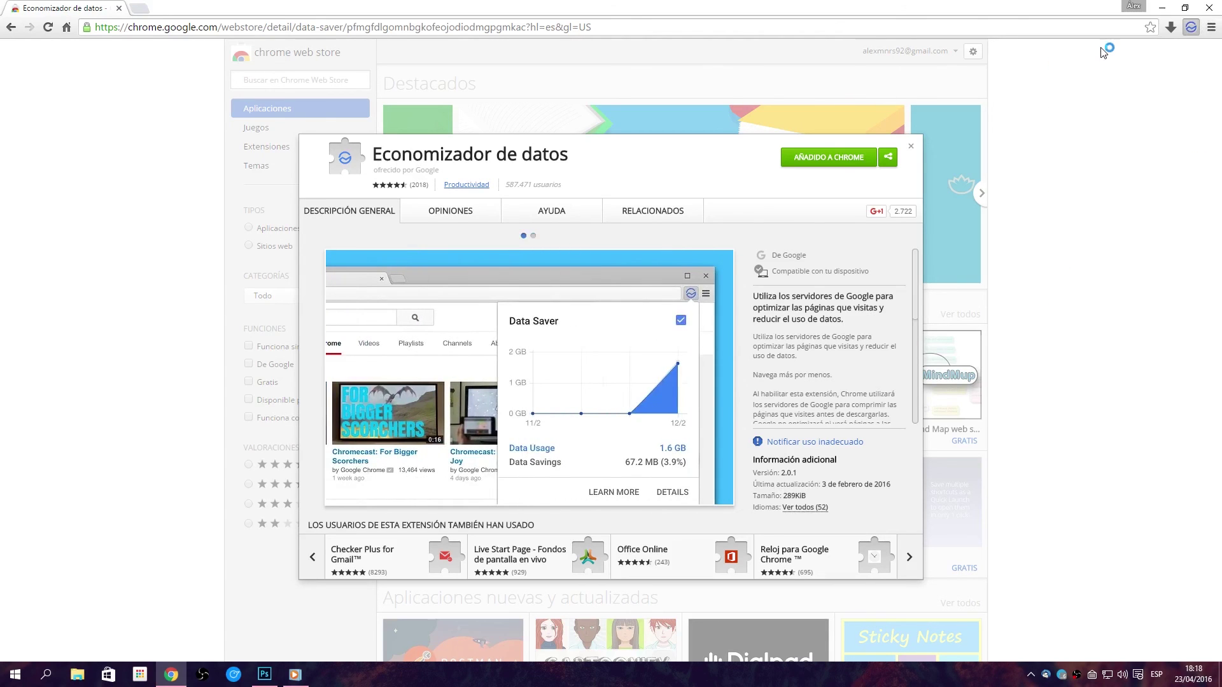